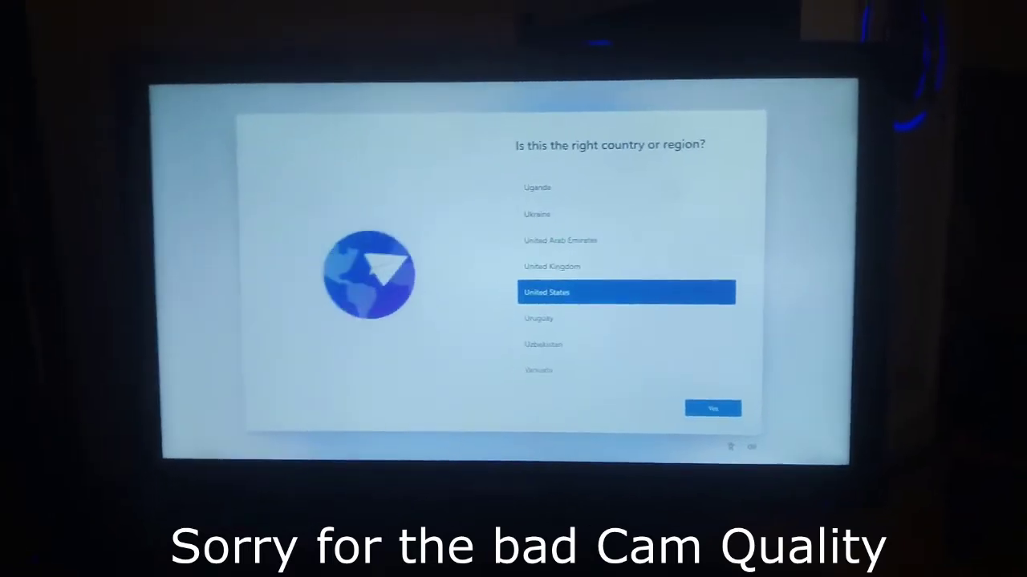
pyautogui.scroll(-2, 633, 306)
pyautogui.scroll(-2, 633, 306)
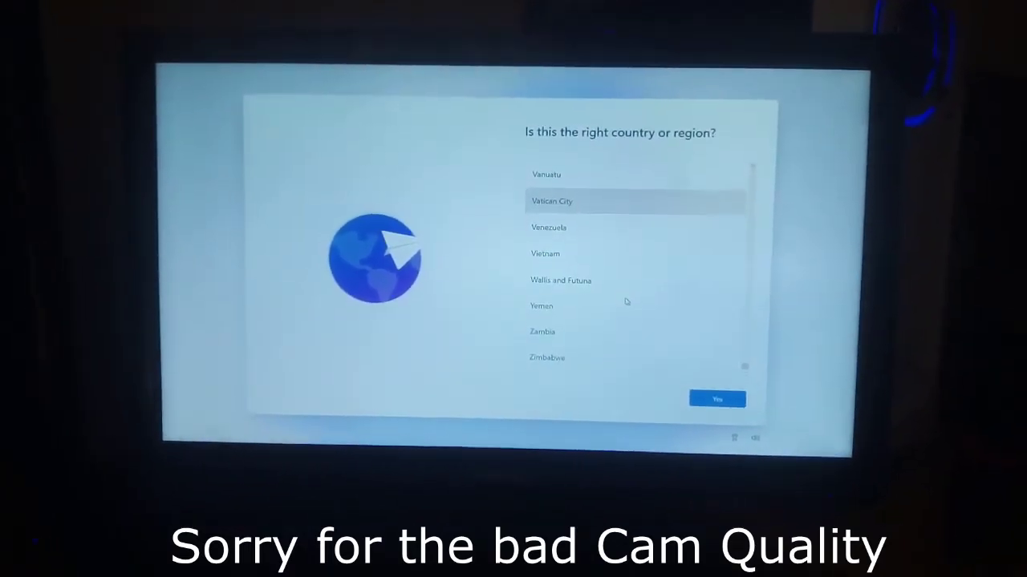
pyautogui.scroll(2, 627, 302)
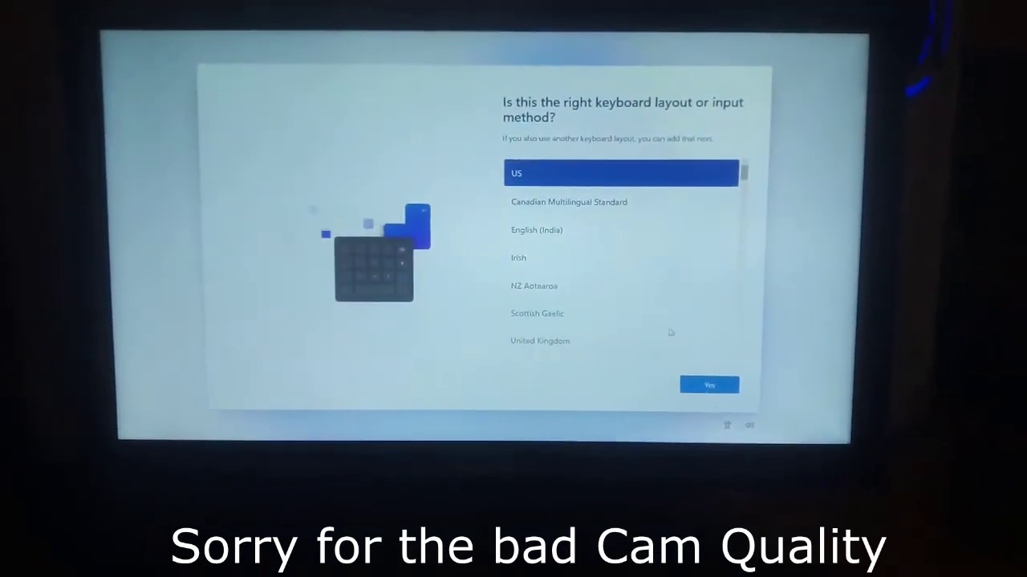
# Accept the US keyboard layout and back out of adding a second layout.
pyautogui.click(724, 392)
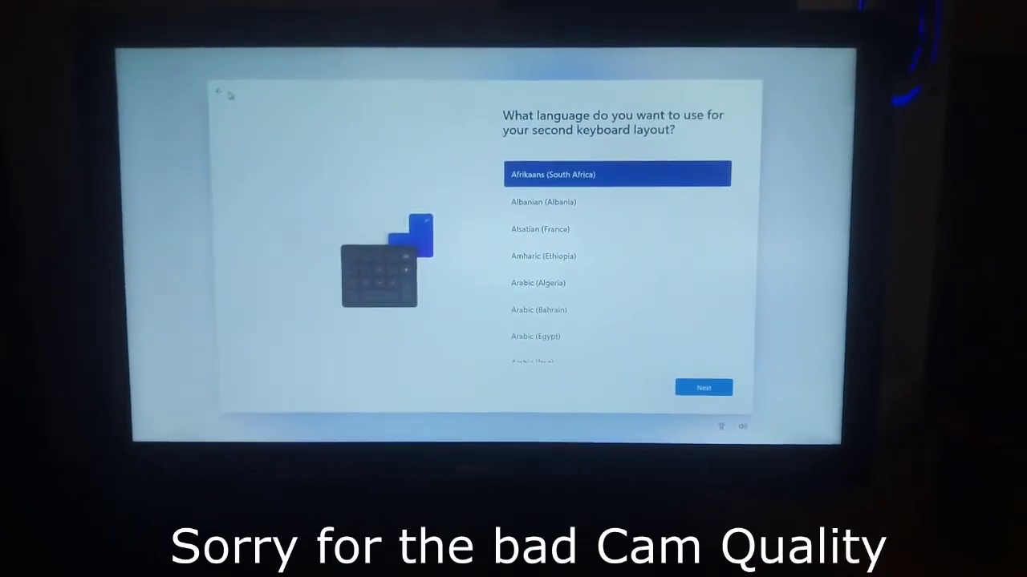
pyautogui.click(209, 93)
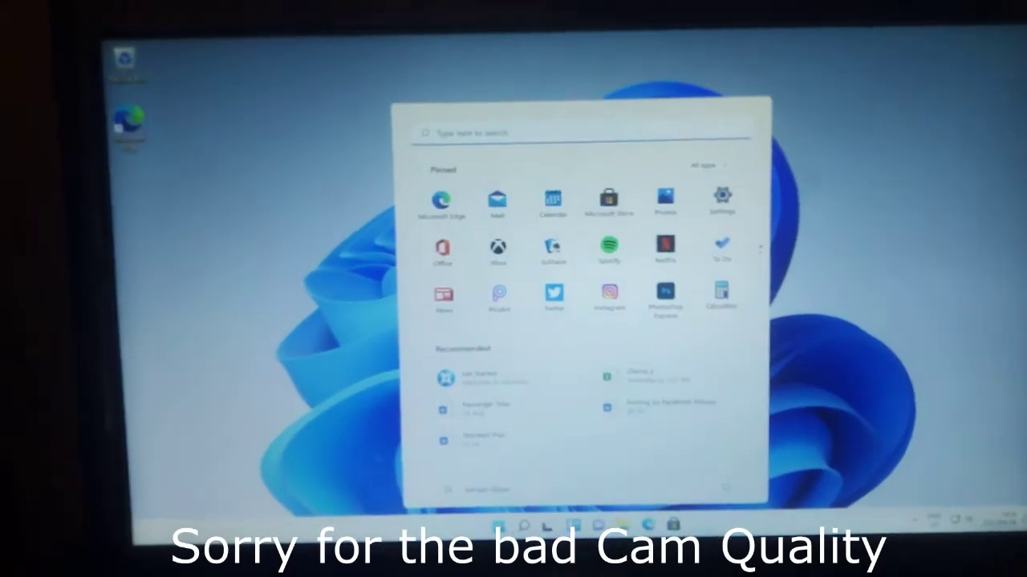
# Close the Start menu and dismiss a stray desktop context menu.
pyautogui.press('super')
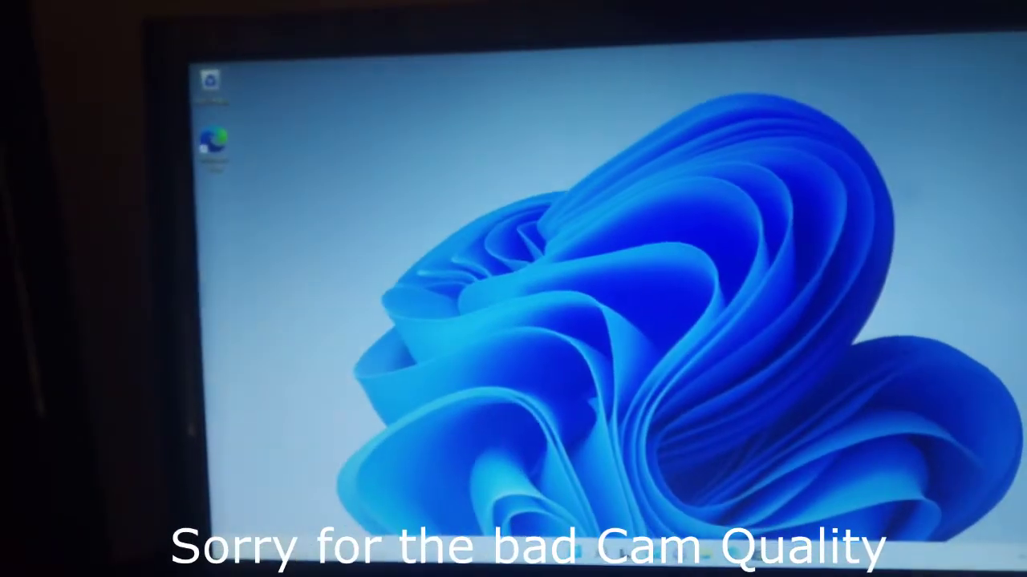
pyautogui.press('super')
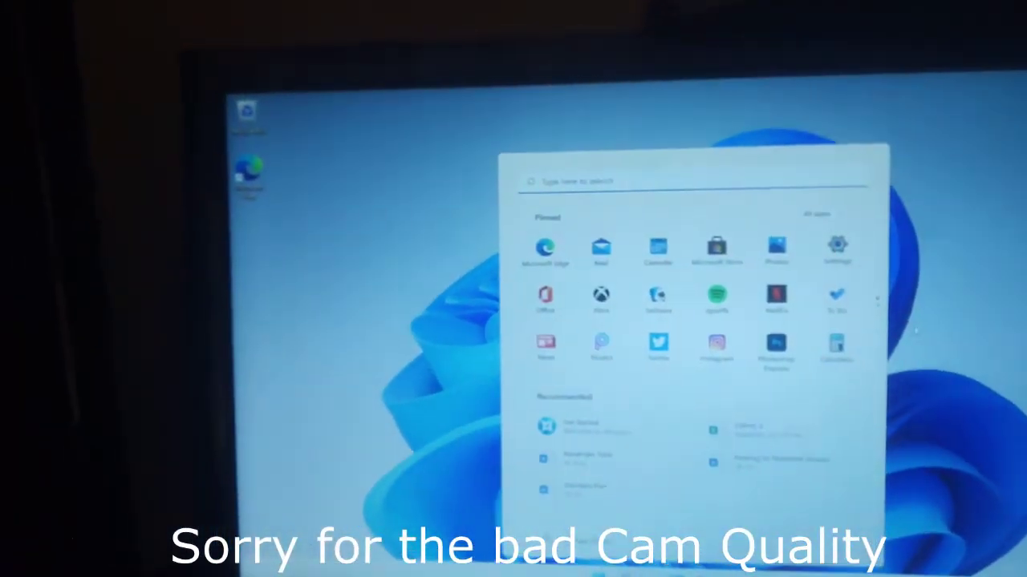
pyautogui.press('super')
pyautogui.rightClick(898, 321)
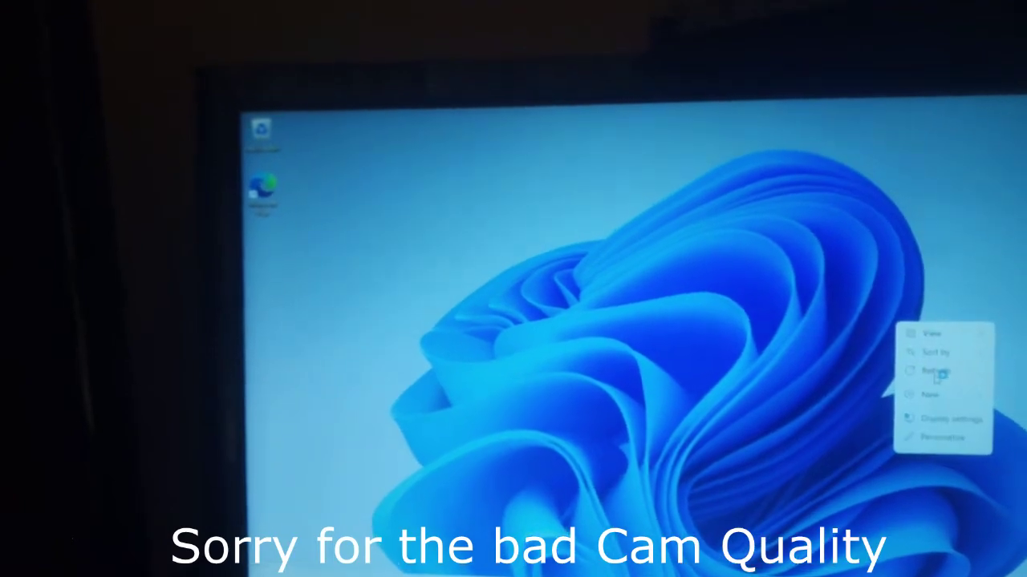
pyautogui.click(914, 363)
# View Display settings' advanced display info, then close Settings and open File Explorer with Win+E.
pyautogui.rightClick(552, 269)
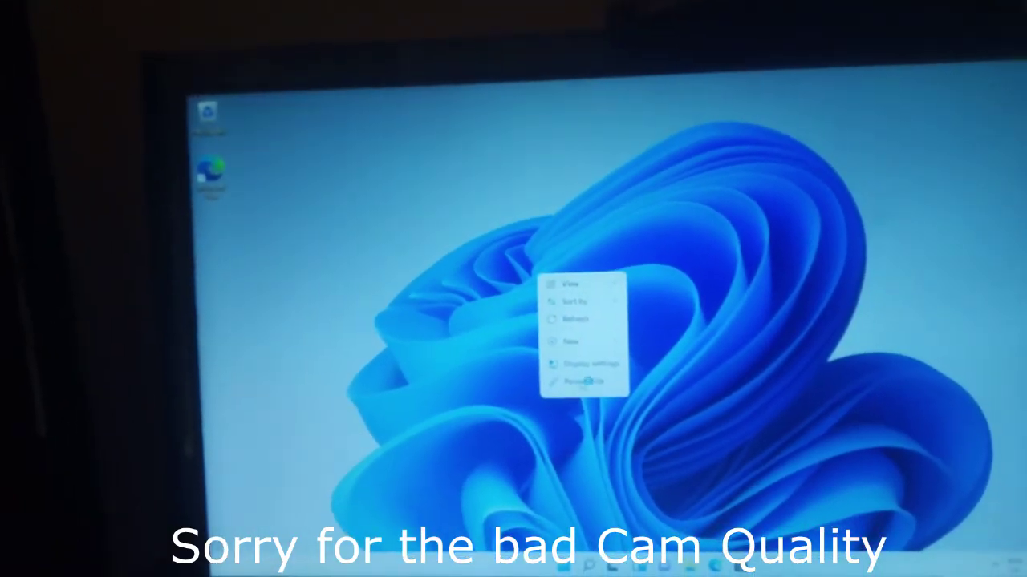
pyautogui.click(596, 371)
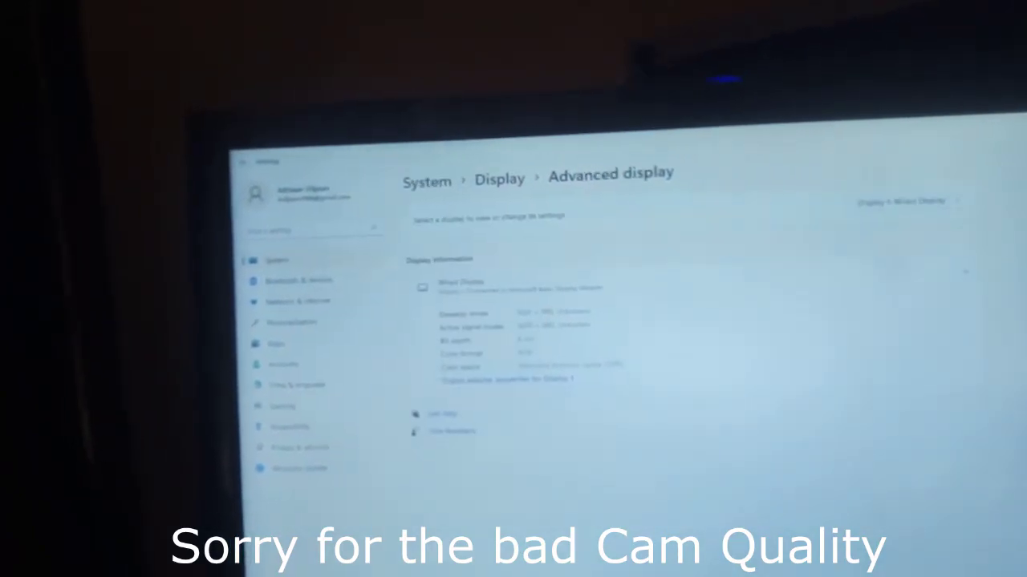
pyautogui.hotkey('alt', 'F4')
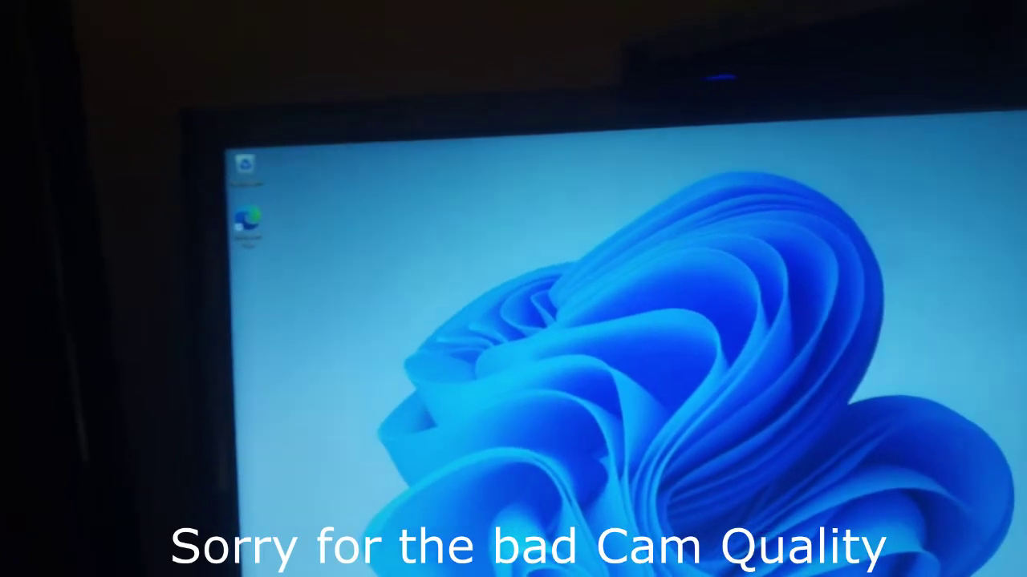
pyautogui.press('super+e')
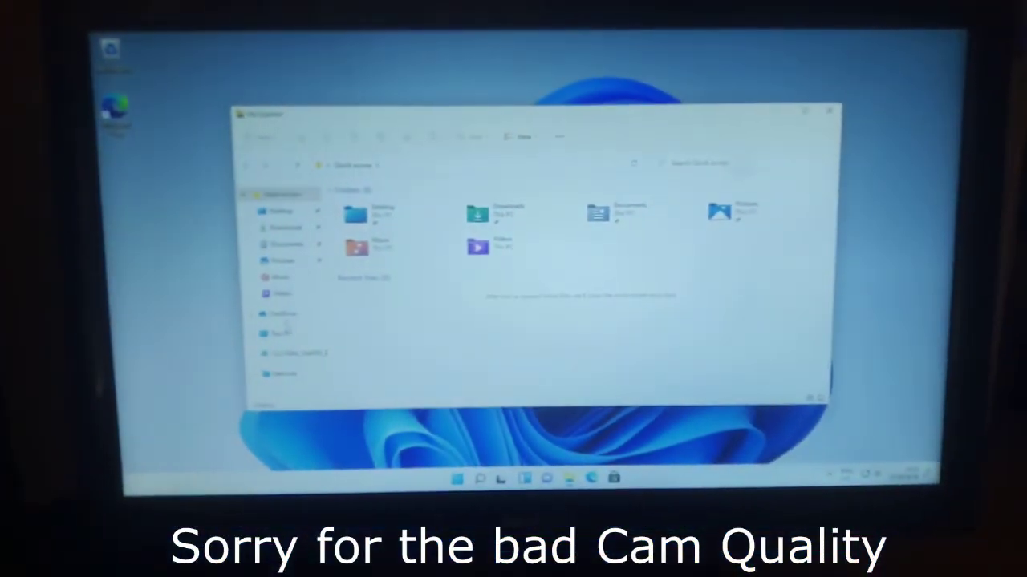
# Browse the drives under This PC in File Explorer, dismissing a stray desktop menu.
pyautogui.click(282, 332)
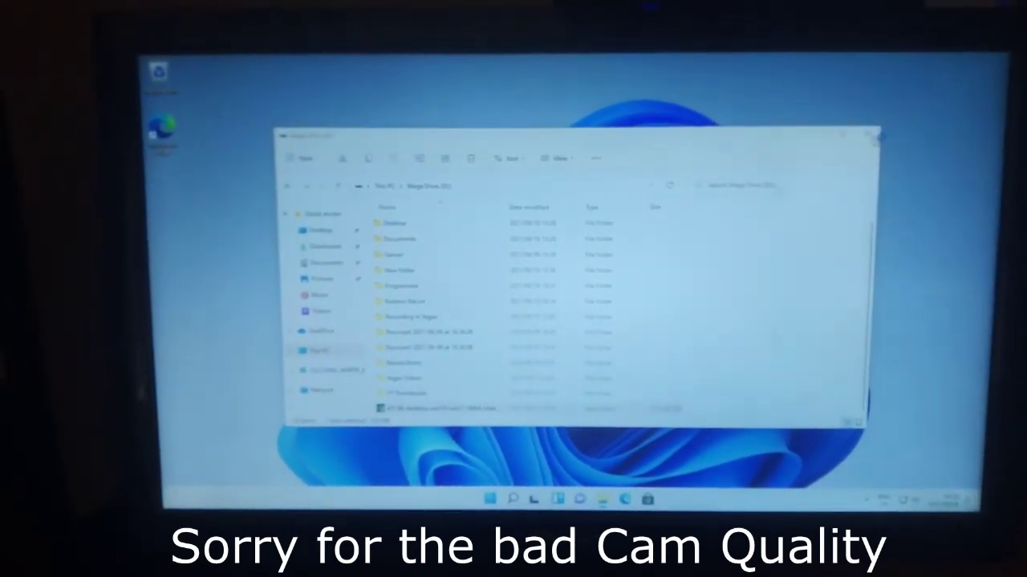
pyautogui.rightClick(784, 110)
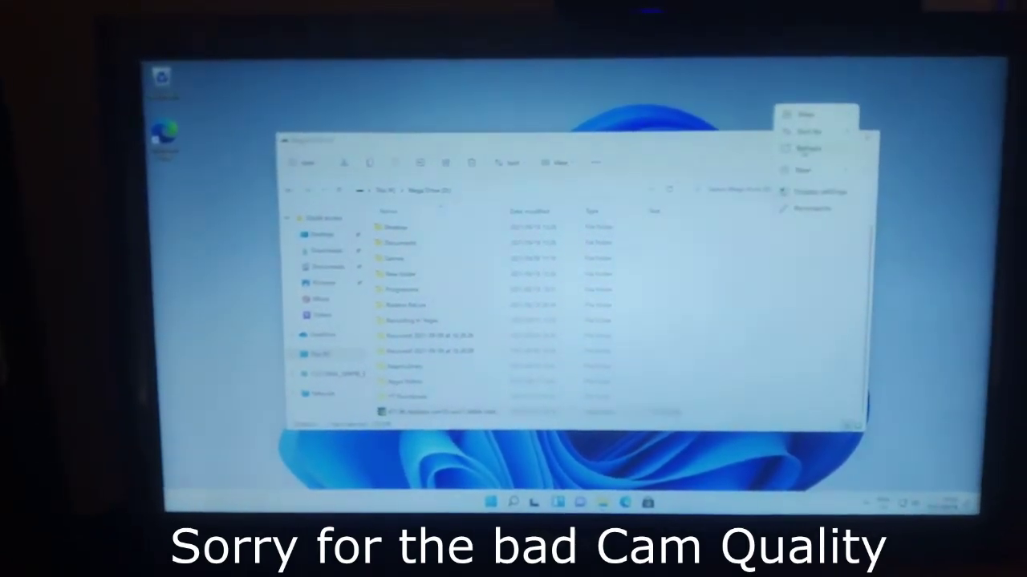
pyautogui.click(855, 147)
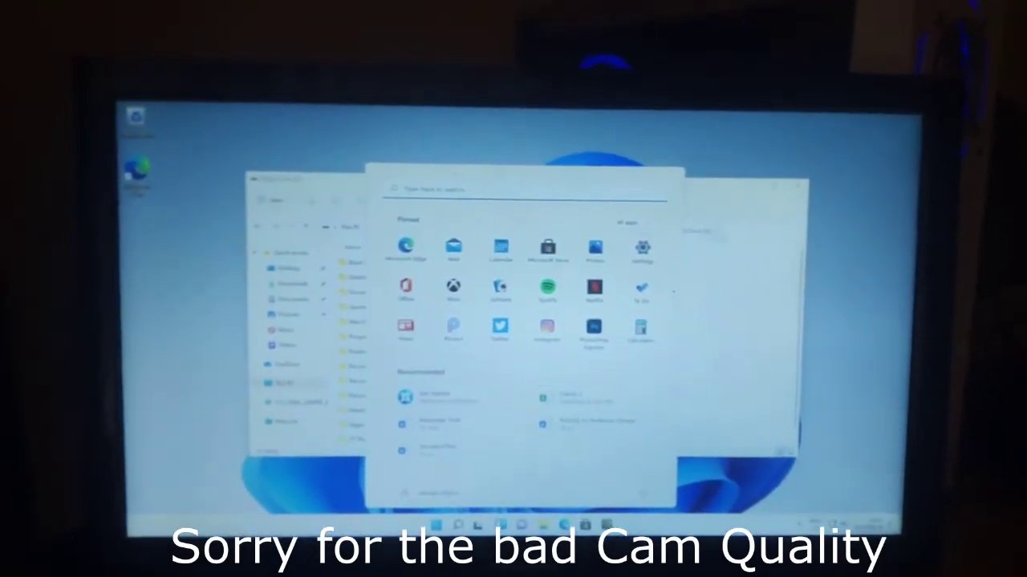
# Close the Start menu while the NVIDIA display driver installer extracts its files.
pyautogui.click(889, 316)
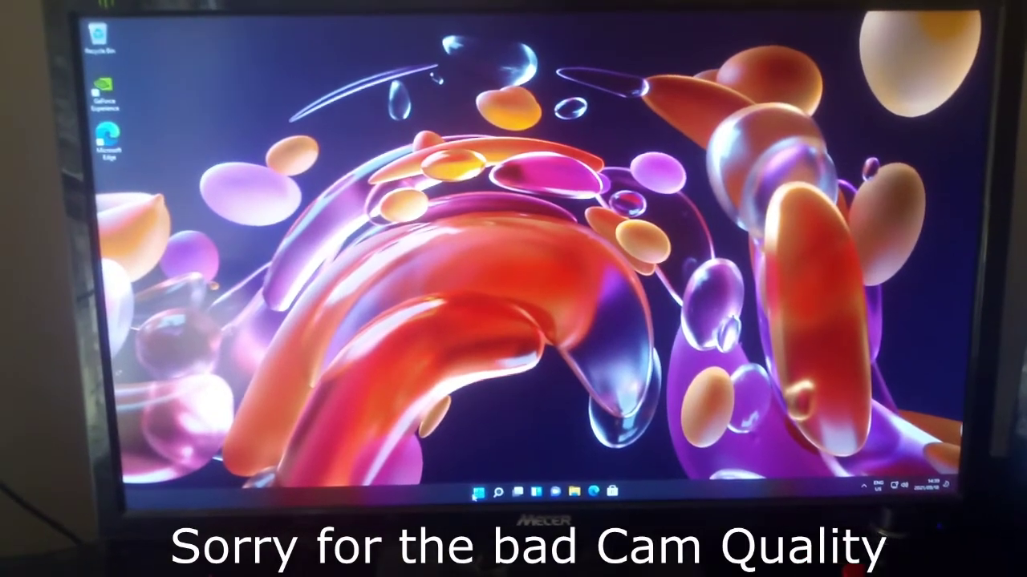
# Show the Start menu, now recommending GeForce Experience and NVIDIA Control Panel.
pyautogui.click(479, 492)
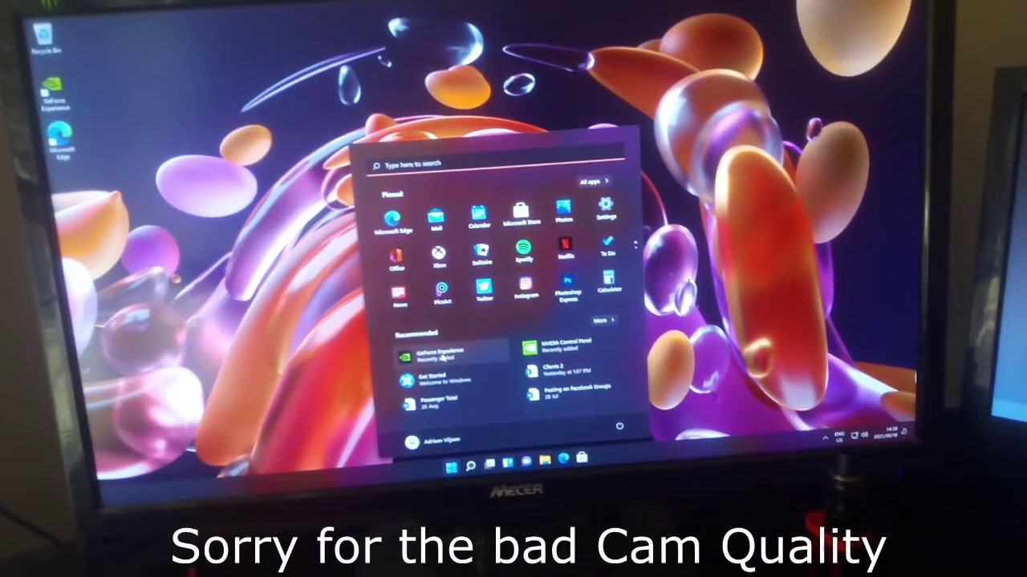
# Close Start, refresh the desktop, and bring up the desktop menu for Display settings.
pyautogui.press('Escape')
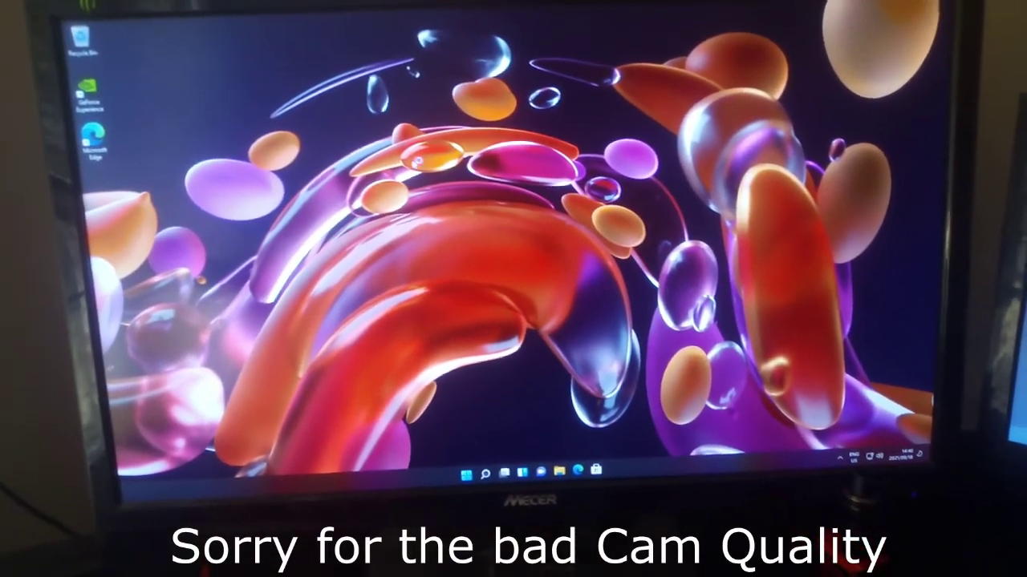
pyautogui.click(451, 201)
pyautogui.rightClick(449, 185)
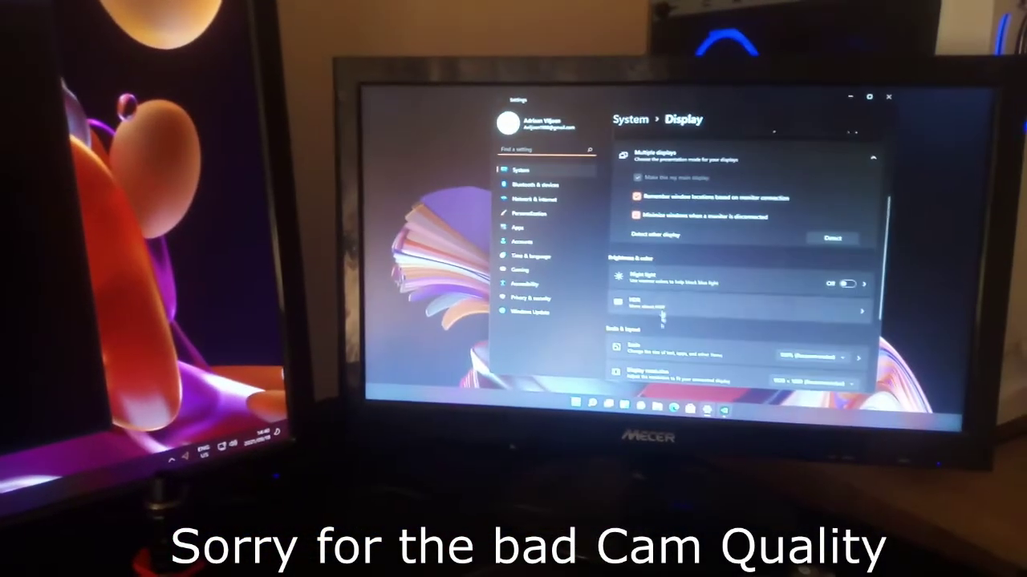
# Check Advanced display's 60 Hz refresh rate and Display 1's adapter properties, then close them.
pyautogui.click(650, 361)
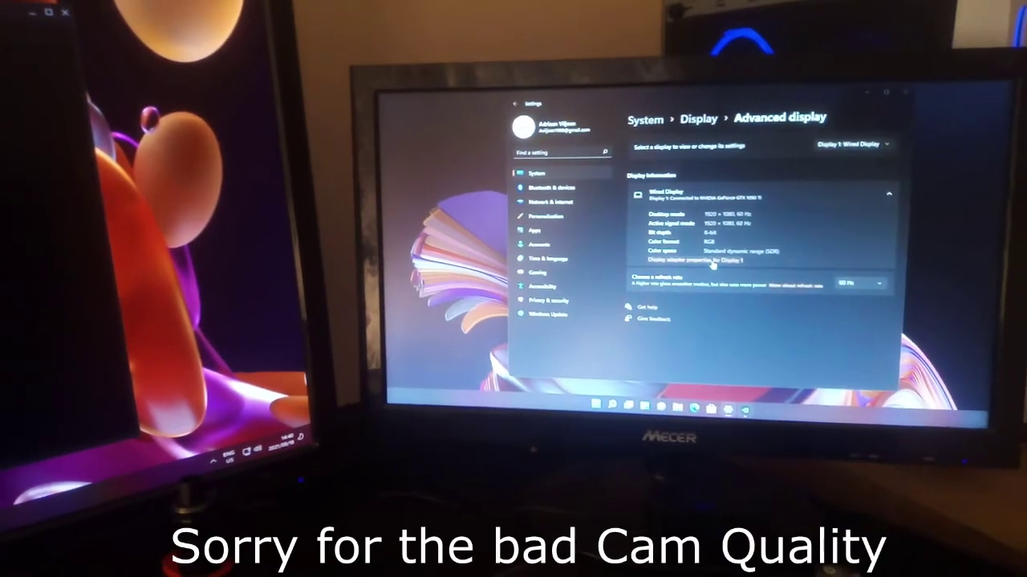
pyautogui.click(706, 274)
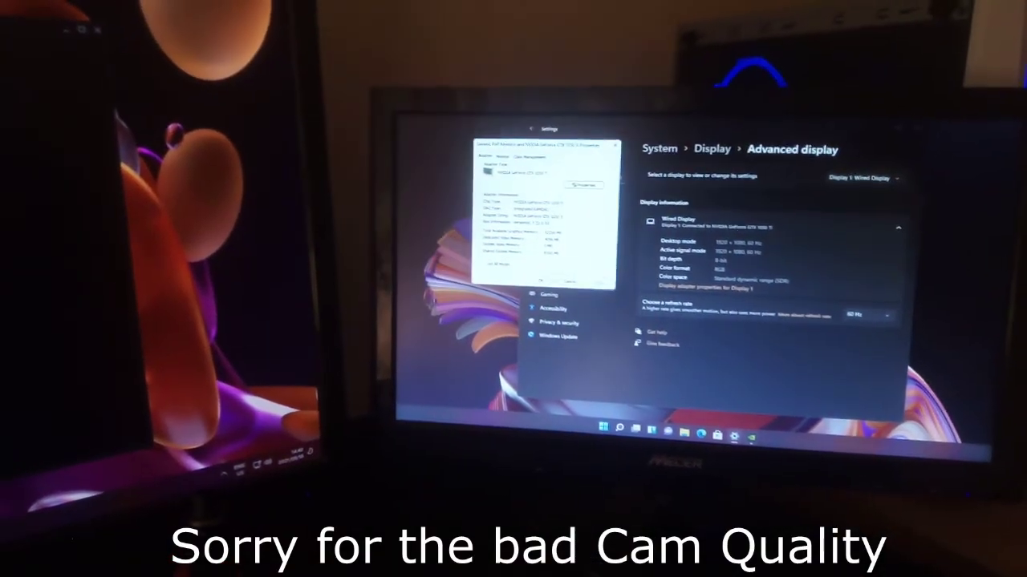
pyautogui.click(616, 145)
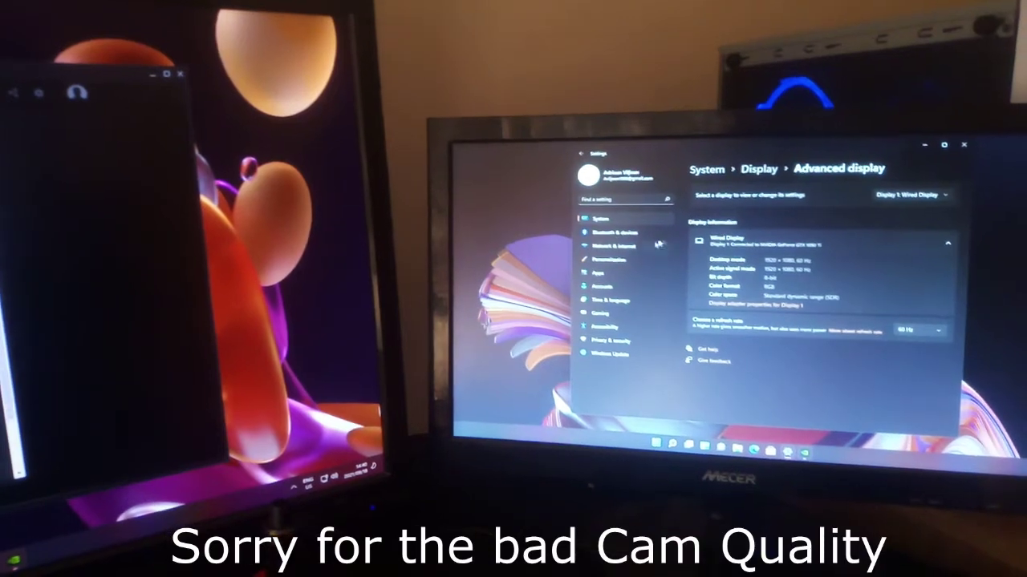
pyautogui.click(611, 321)
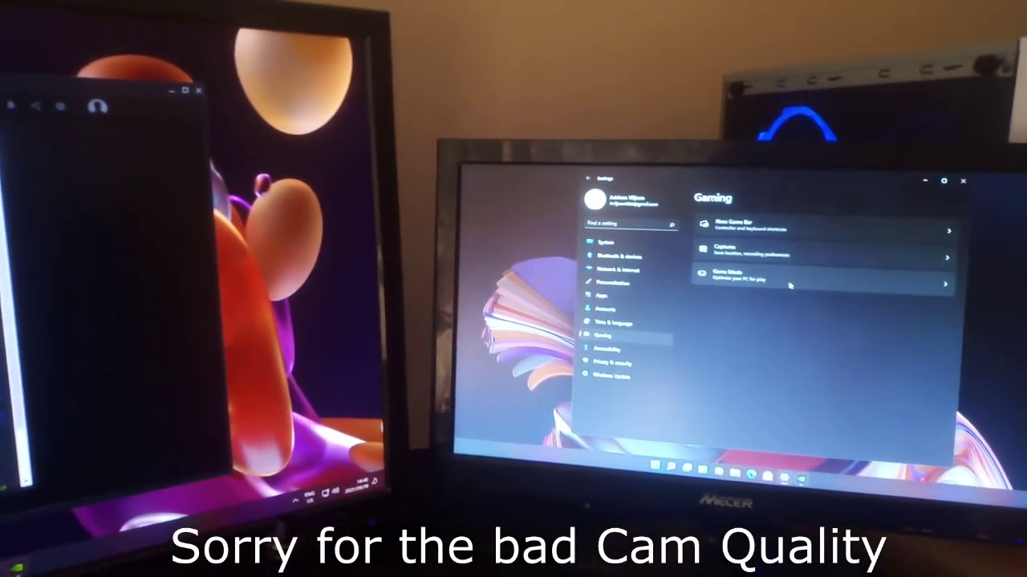
# Verify the Game Mode and hardware-accelerated GPU scheduling toggles, then close Settings.
pyautogui.click(788, 281)
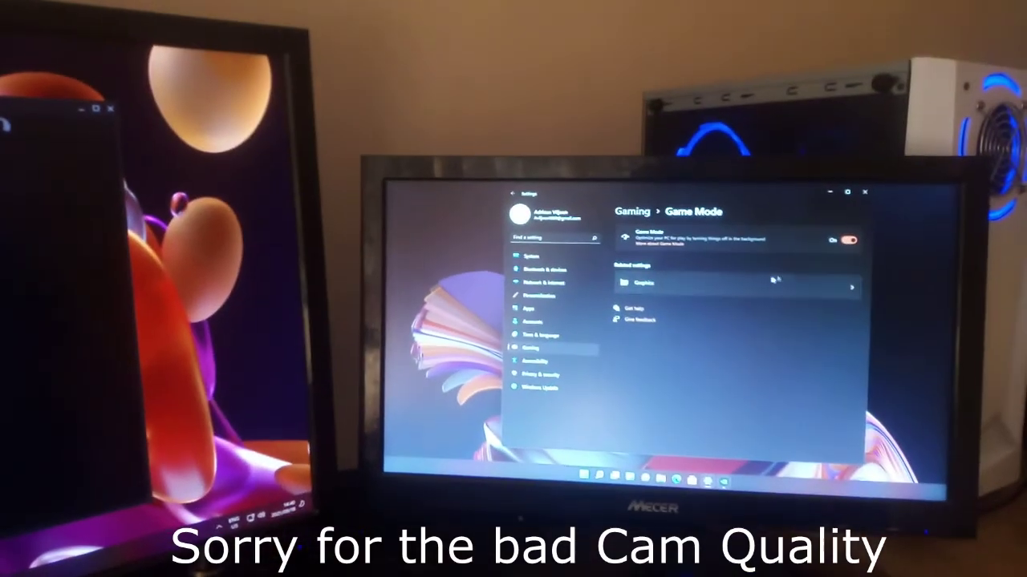
pyautogui.click(842, 278)
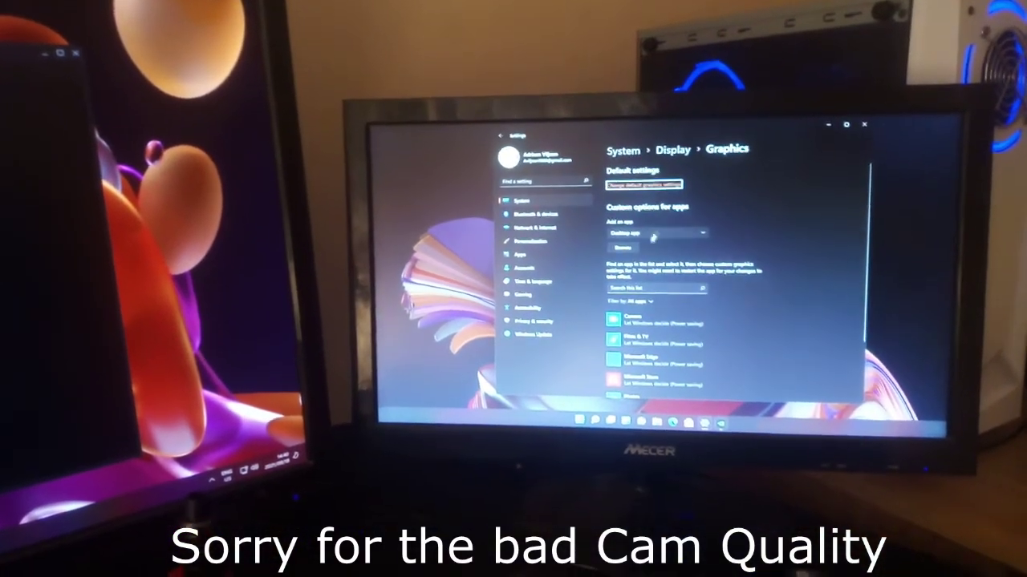
pyautogui.scroll(-3, 682, 305)
pyautogui.scroll(3, 701, 322)
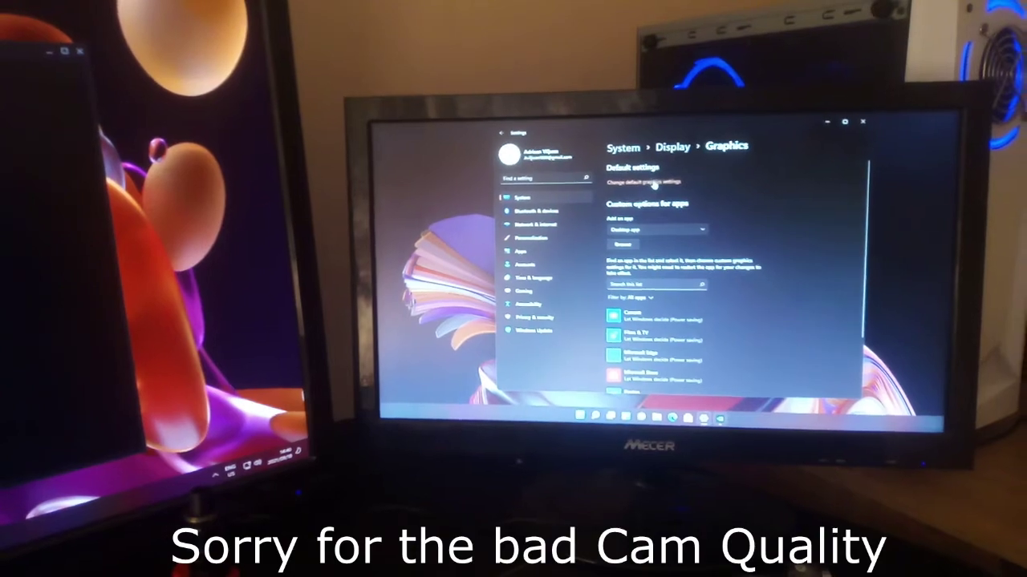
pyautogui.click(654, 184)
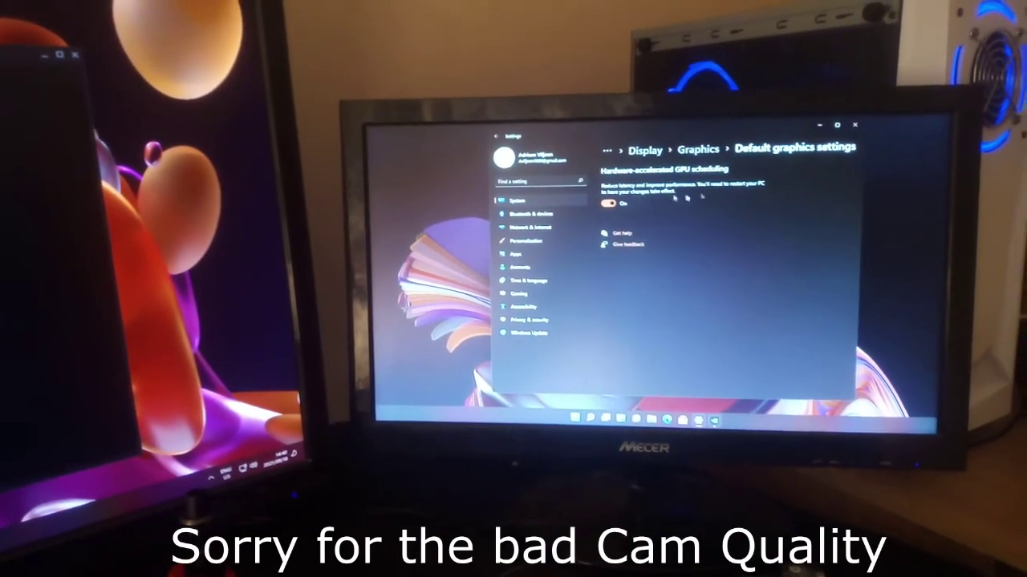
pyautogui.click(855, 125)
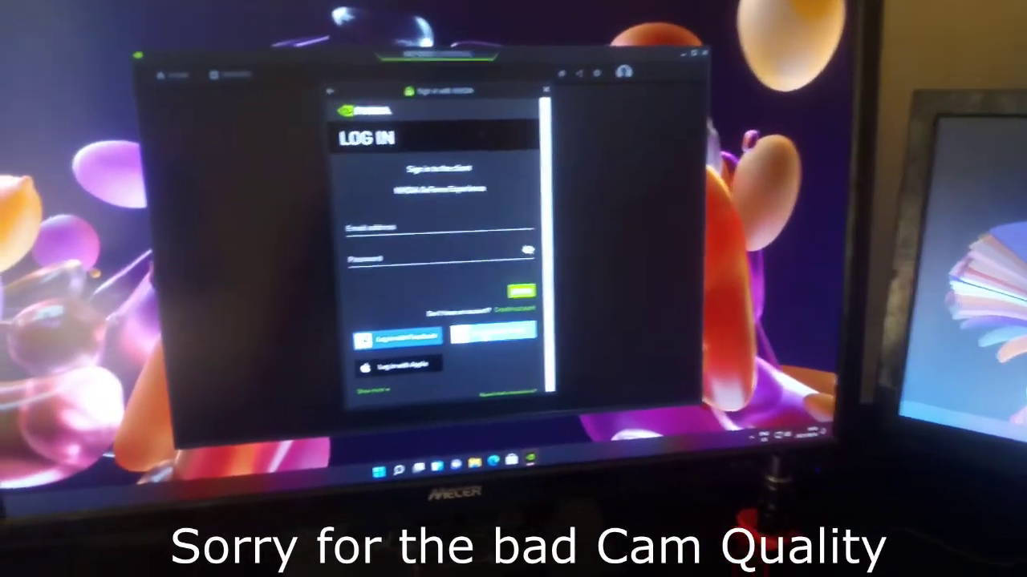
# Choose the browser sign-in option in the GeForce Experience LOG IN dialog.
pyautogui.click(491, 332)
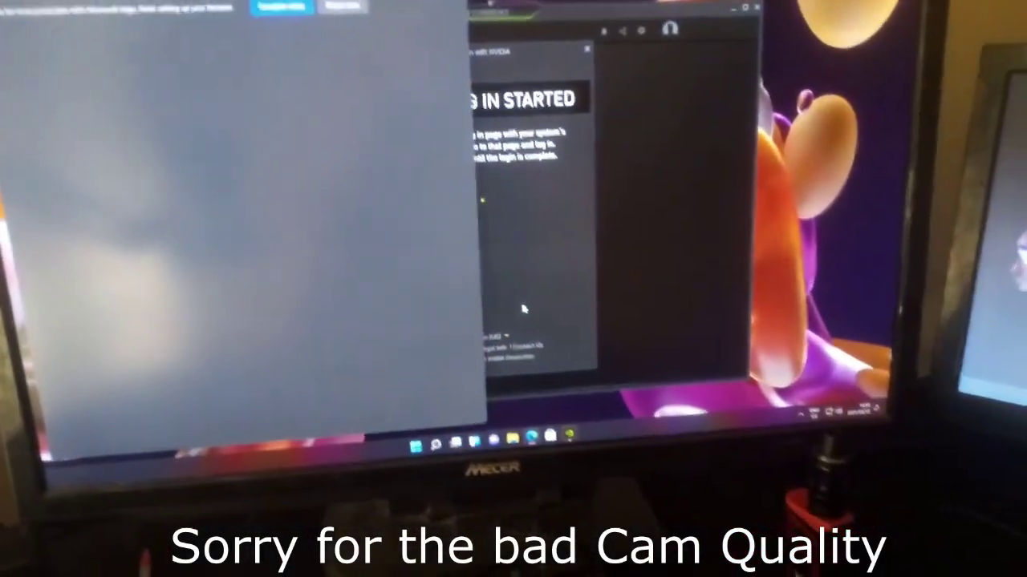